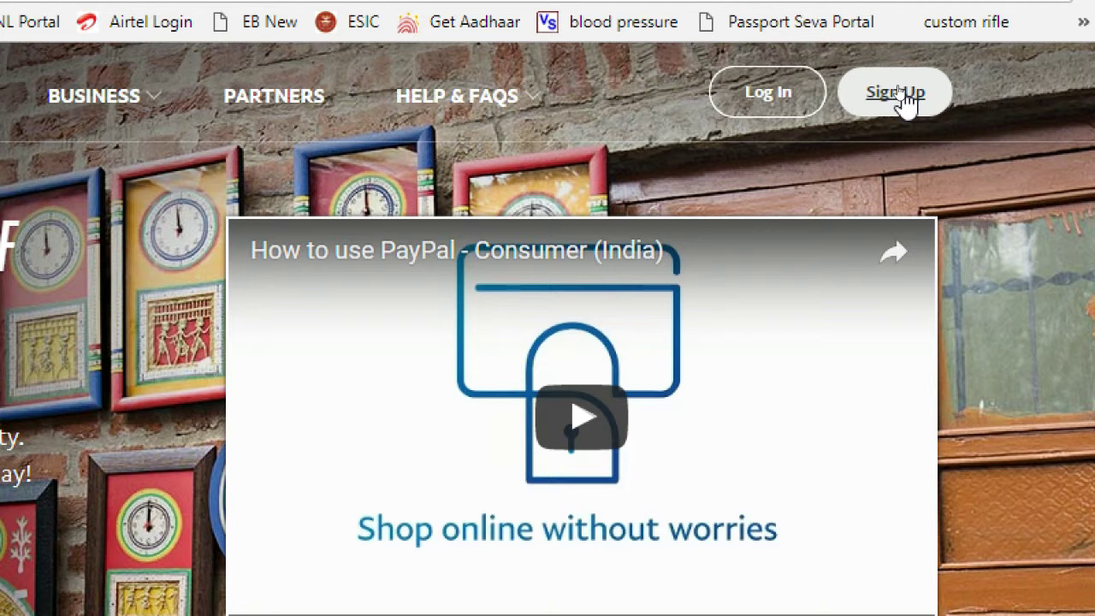
# - Choose Sign Up and continue with the Individual account type
pyautogui.click(898, 94)
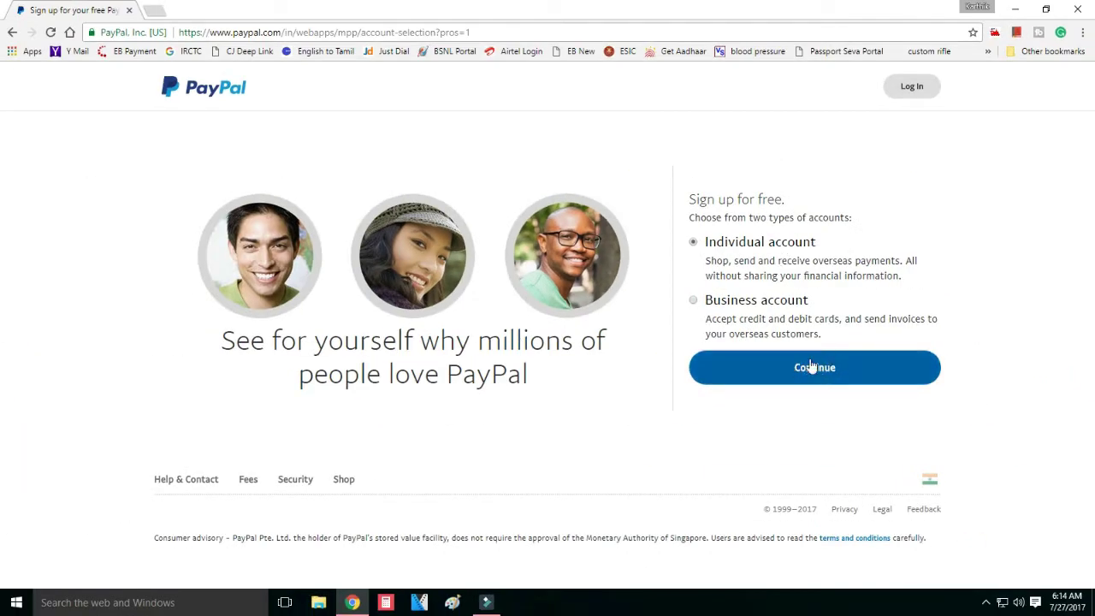
pyautogui.click(813, 369)
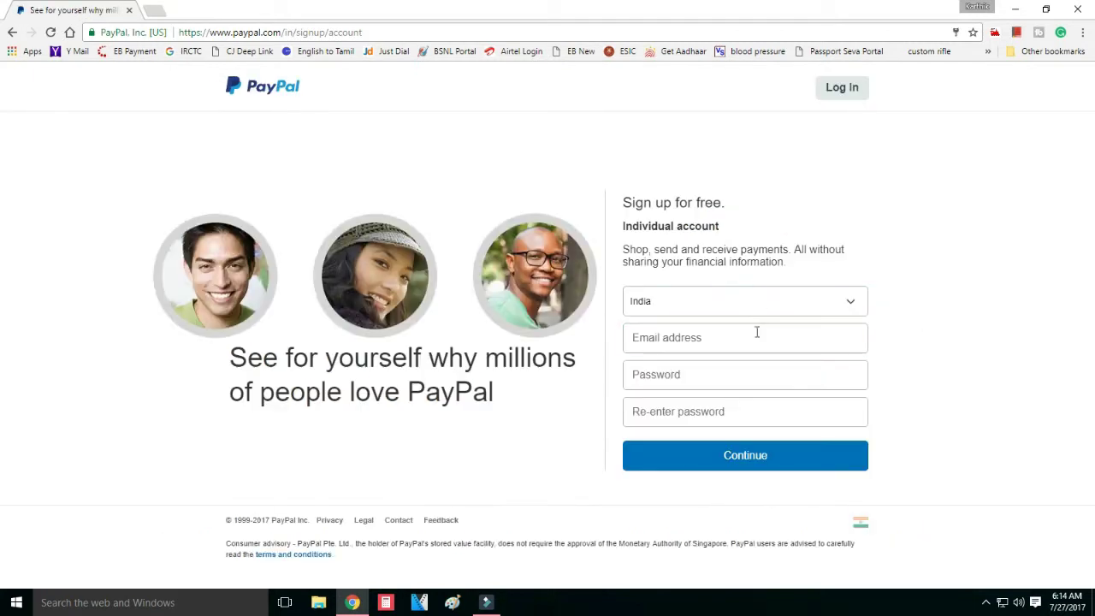
# - Enter the email address, set the password, correct and re-enter the confirmation, and continue
pyautogui.click(726, 339)
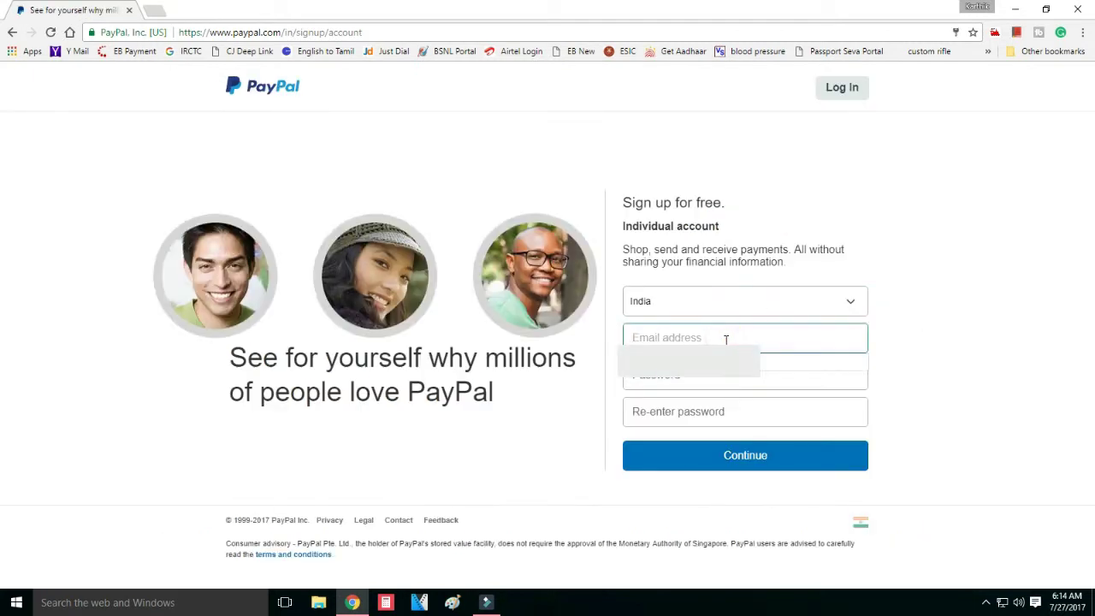
pyautogui.write('ja')
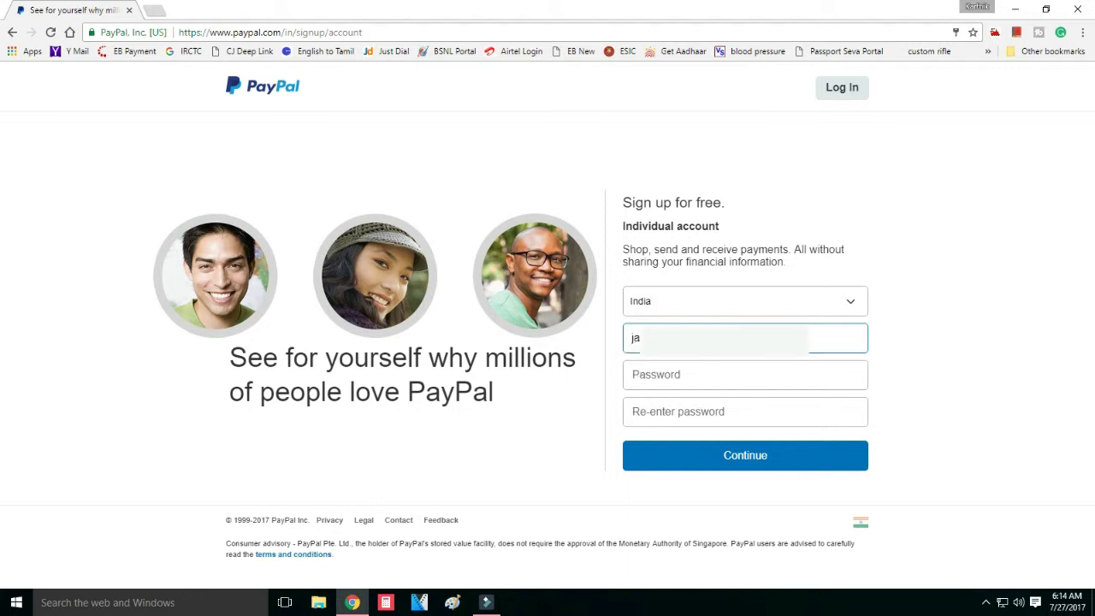
pyautogui.click(680, 377)
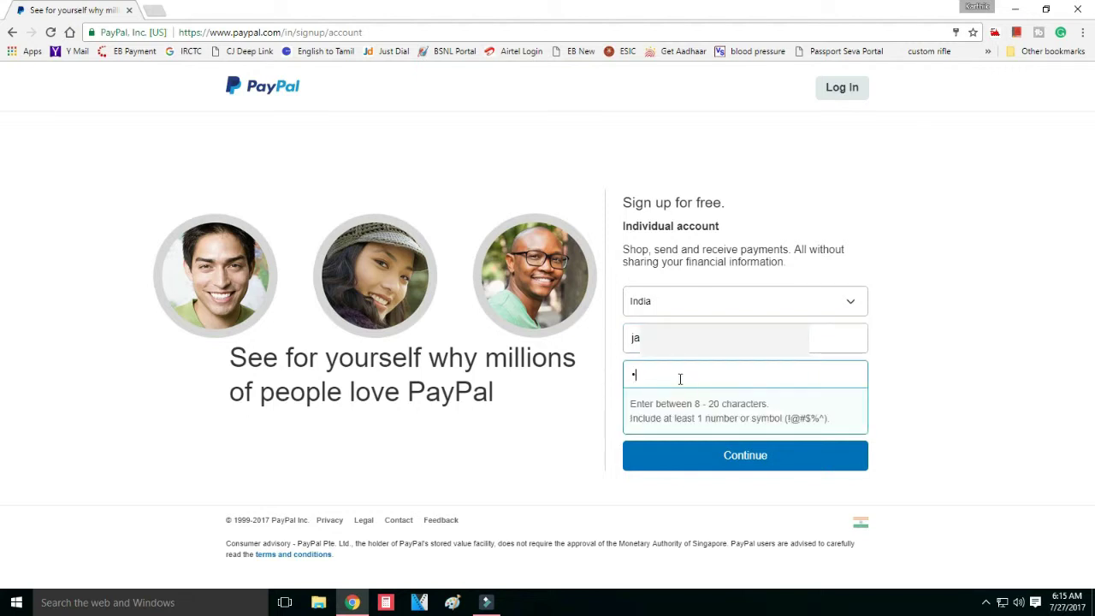
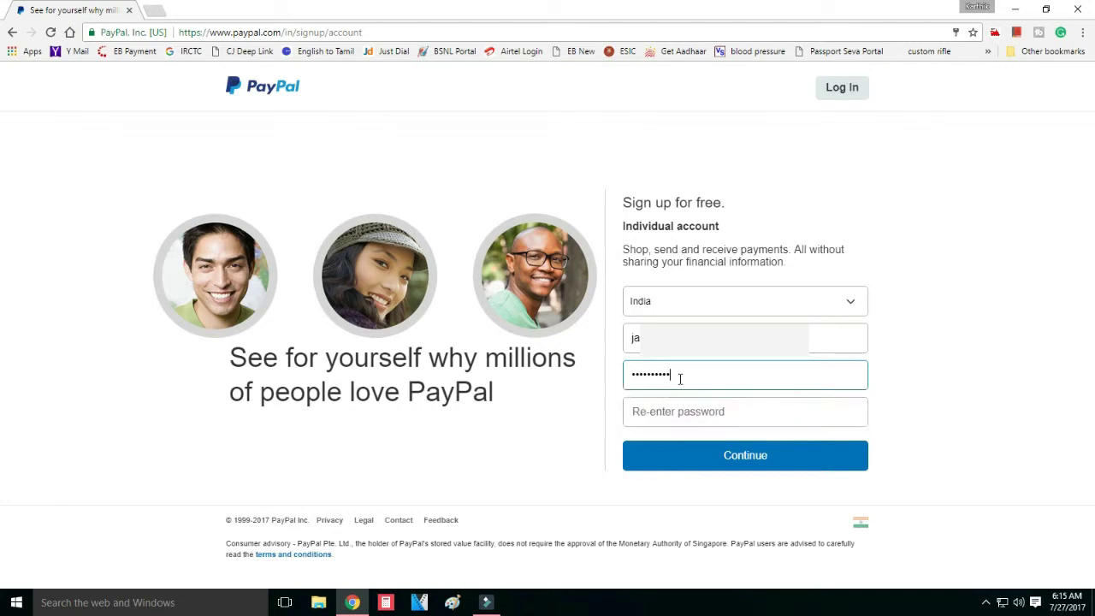
pyautogui.click(667, 415)
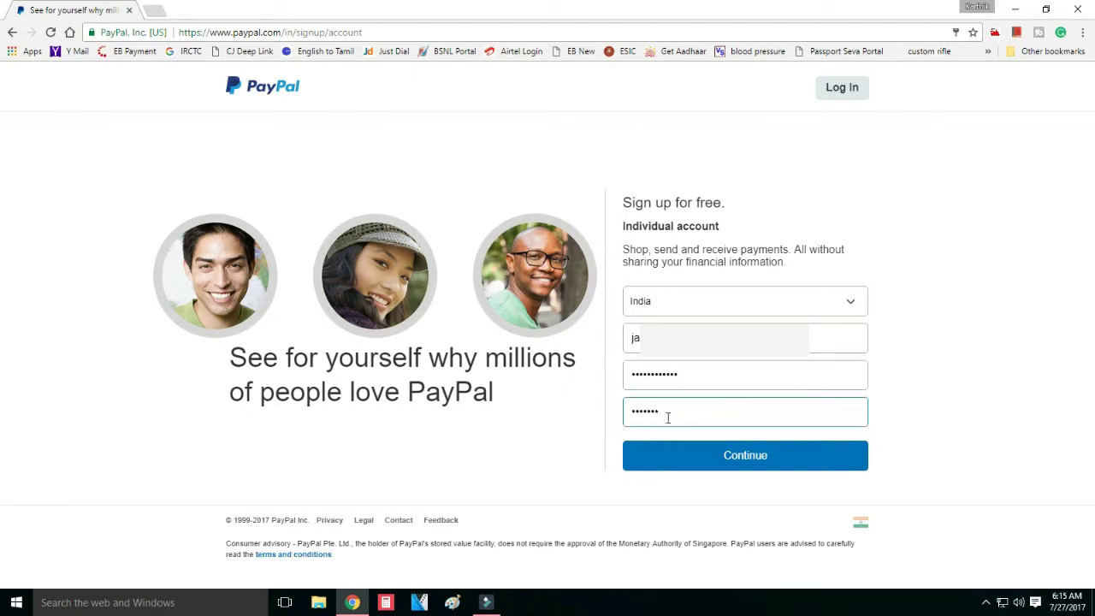
pyautogui.press('BackSpace')
pyautogui.press('BackSpace')
pyautogui.press('BackSpace')
pyautogui.press('BackSpace')
pyautogui.press('BackSpace')
pyautogui.press('BackSpace')
pyautogui.press('BackSpace')
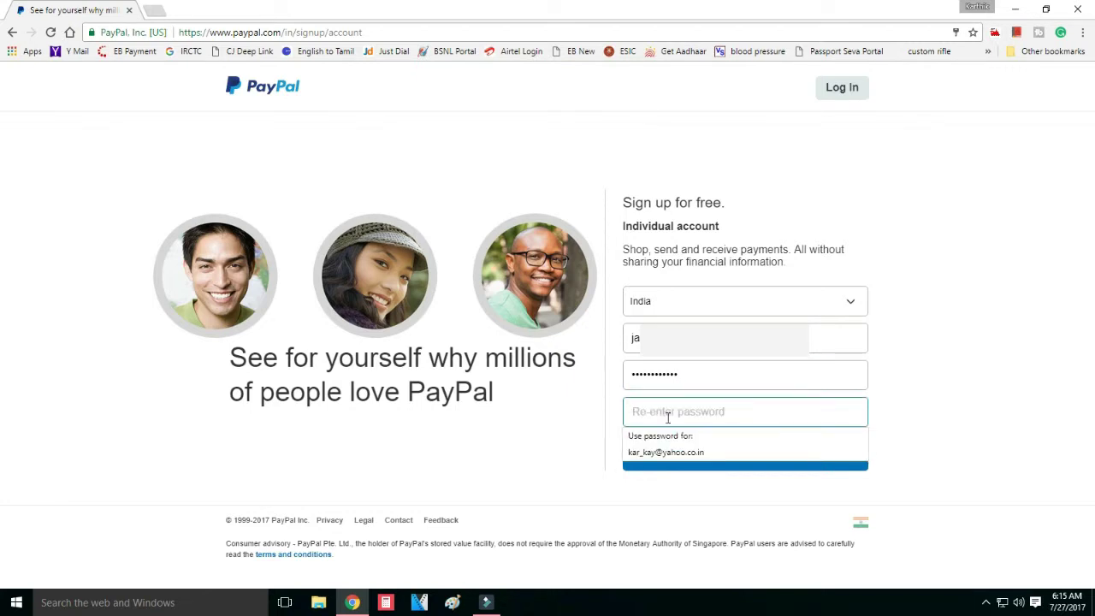
pyautogui.press('BackSpace')
pyautogui.press('BackSpace')
pyautogui.press('BackSpace')
pyautogui.press('BackSpace')
pyautogui.press('BackSpace')
pyautogui.press('BackSpace')
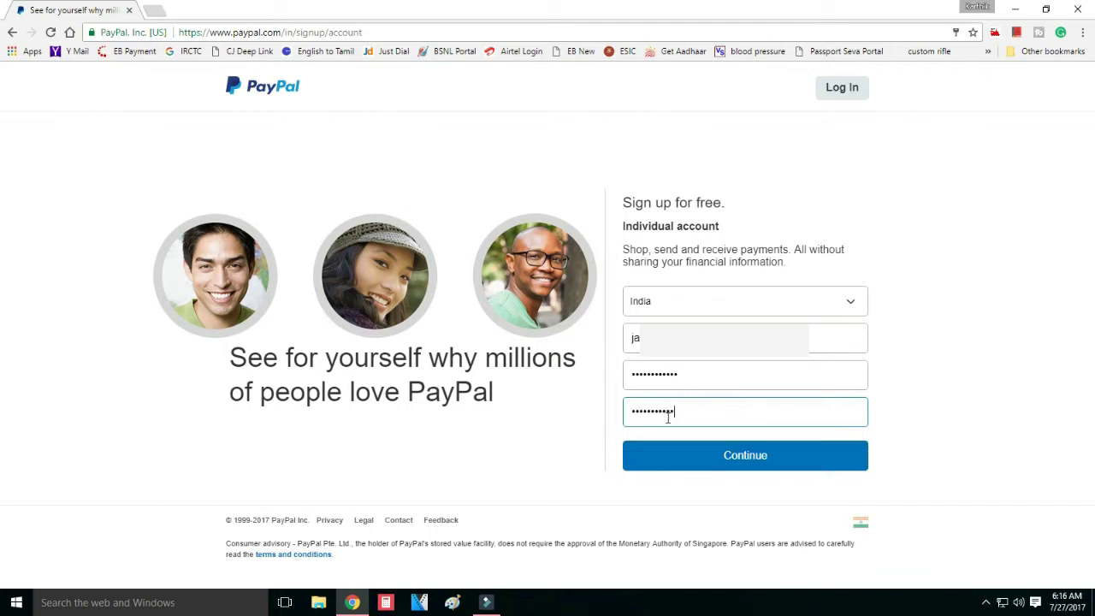
pyautogui.click(743, 459)
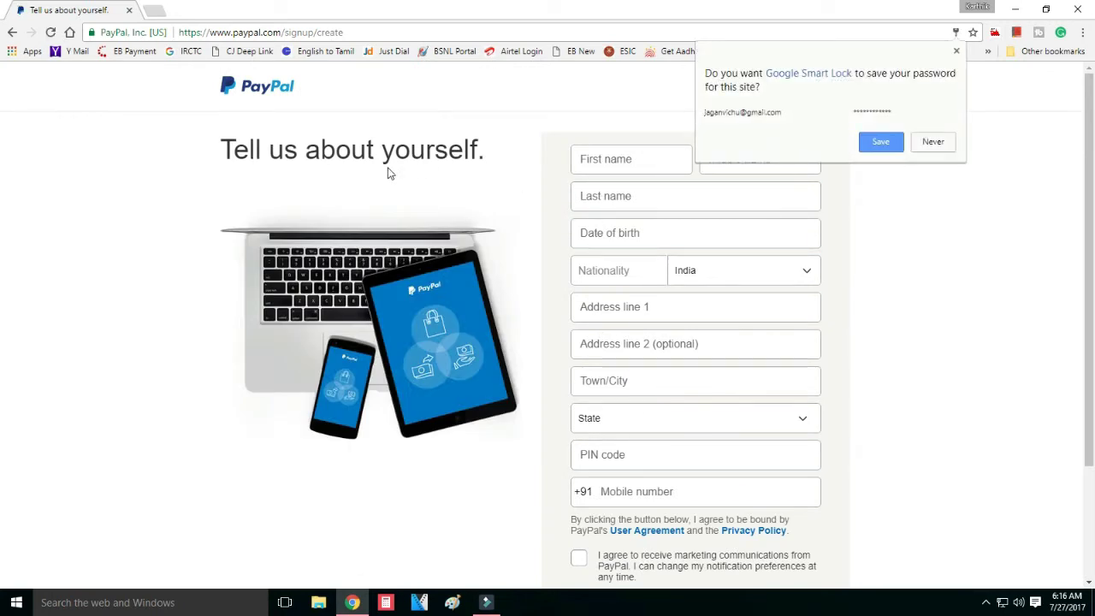
# - Save the password in the browser, then fill in the name, birth date, address lines and city
pyautogui.click(880, 142)
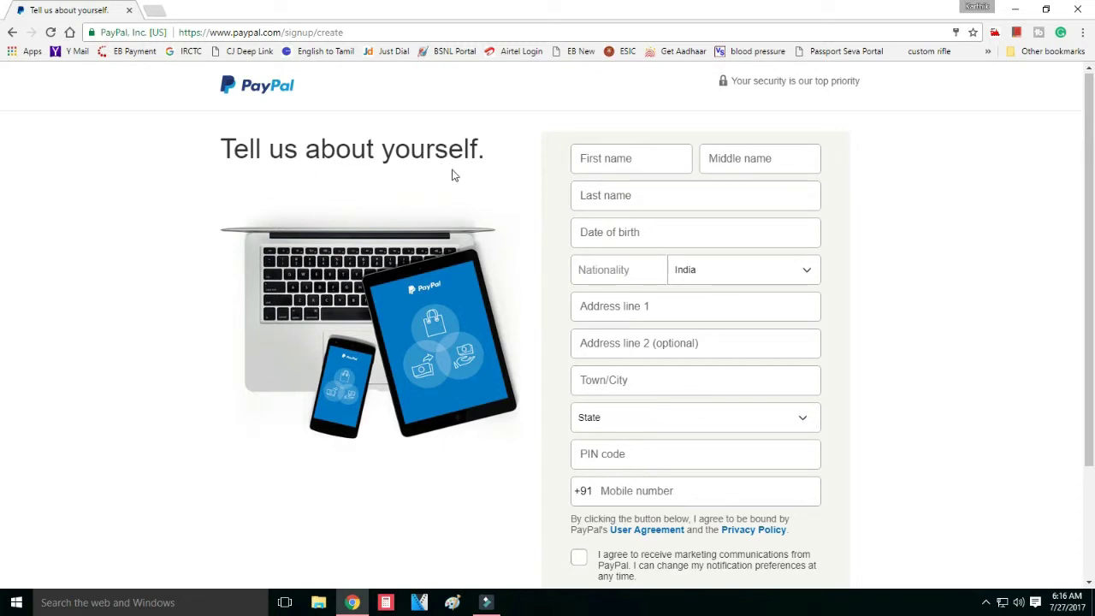
pyautogui.click(627, 165)
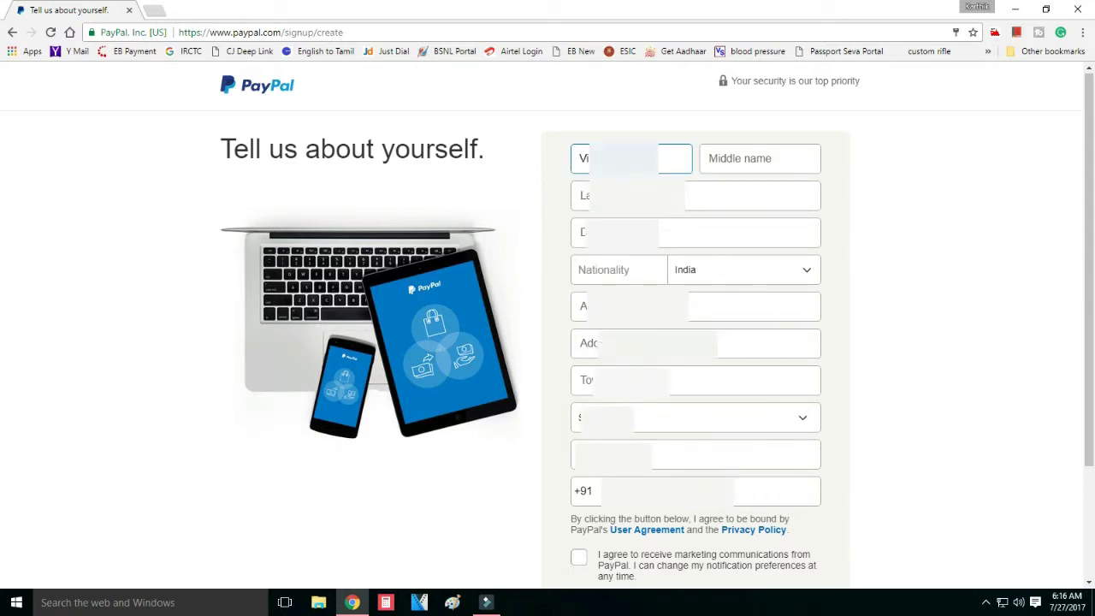
pyautogui.click(670, 232)
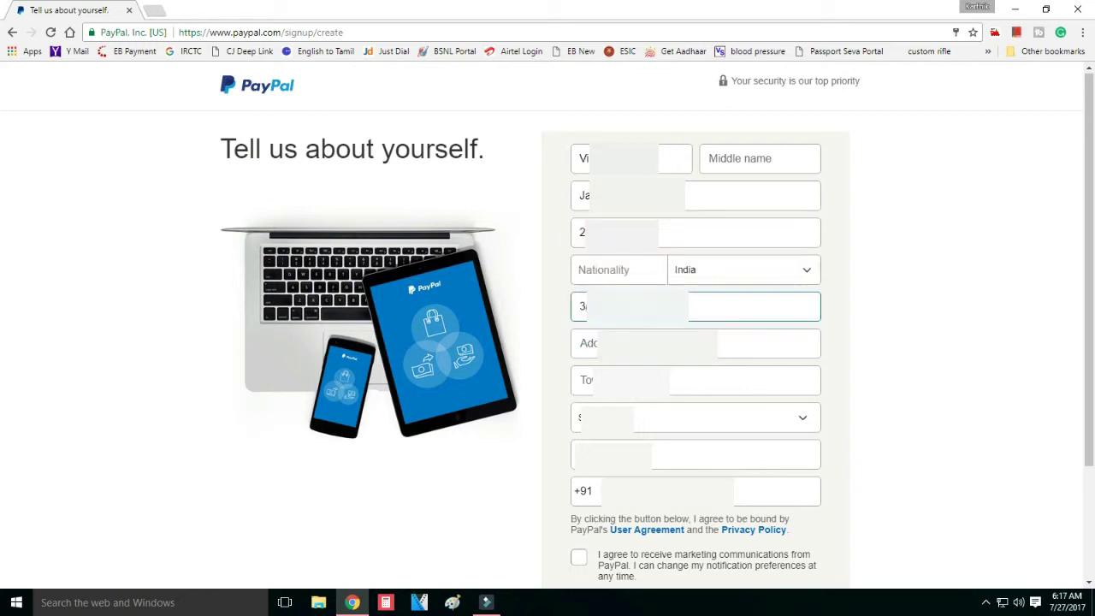
pyautogui.write('n')
pyautogui.press('Tab')
pyautogui.write('Mar')
pyautogui.press('Tab')
pyautogui.write('Tir')
pyautogui.press('Tab')
# - Pick Tamil Nadu as the state, add the PIN code and mobile number, opt into marketing, and create the account
pyautogui.hotkey('alt', 'Down')
pyautogui.press('Return')
pyautogui.press('Tab')
pyautogui.press('Tab')
pyautogui.write('9')
pyautogui.scroll(-1, 578, 496)
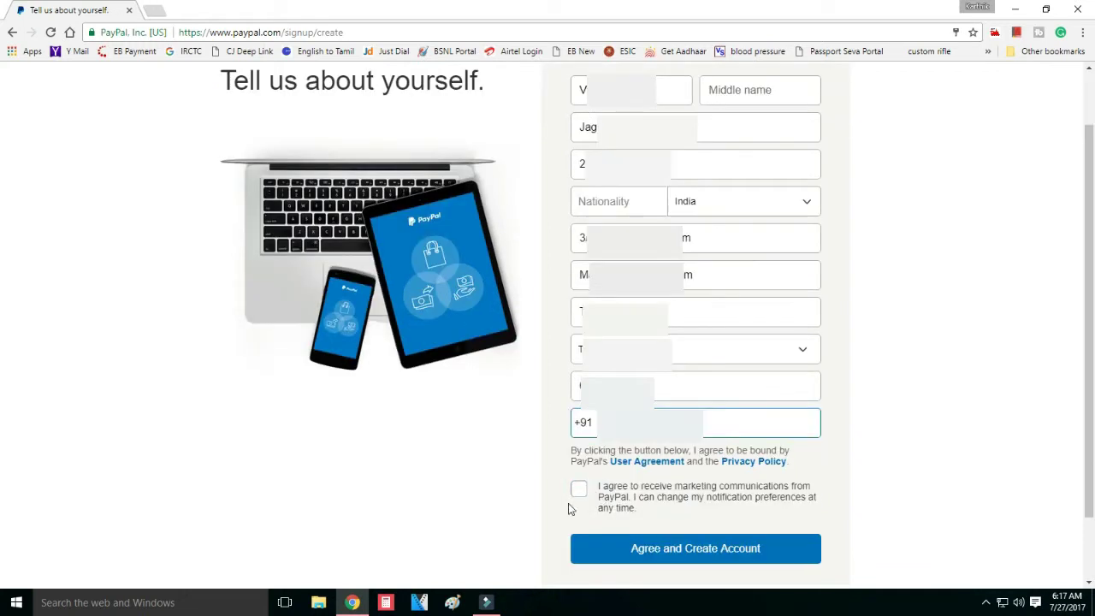
pyautogui.click(578, 488)
pyautogui.click(701, 552)
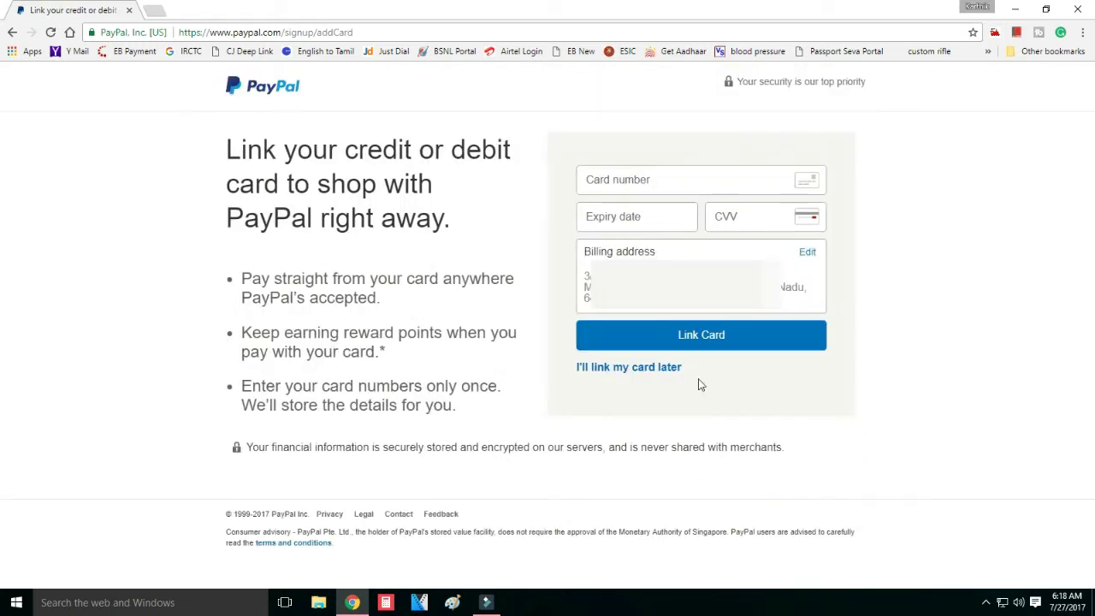
# - Enter the card number and the expiry date for the card being linked
pyautogui.click(619, 179)
pyautogui.write('52')
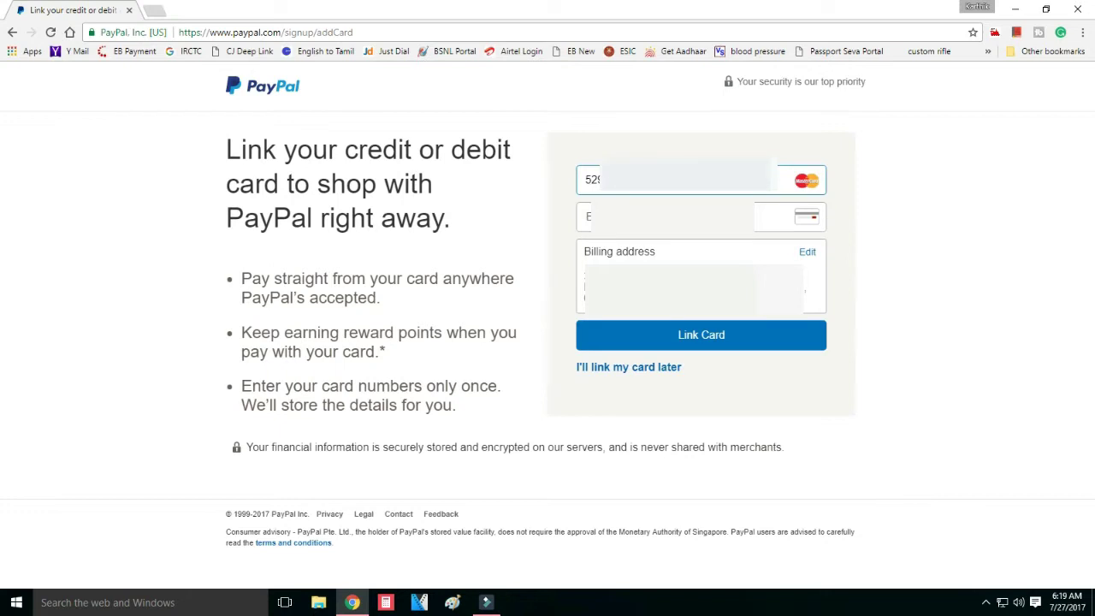
pyautogui.click(582, 216)
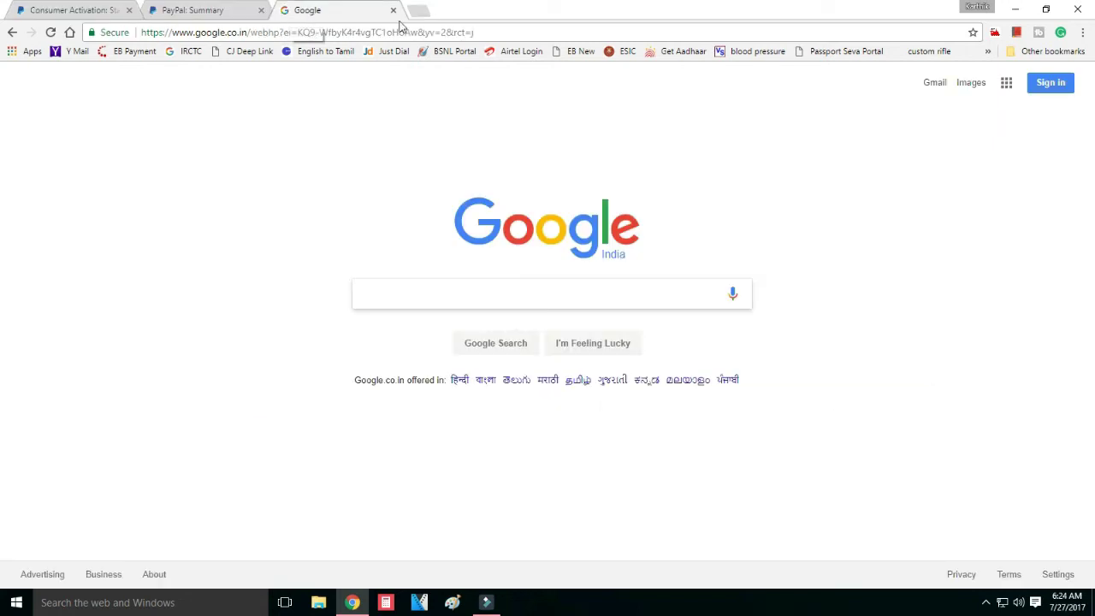
# - Sign in to Gmail with the second Google account and follow the PayPal activation email's link
pyautogui.click(936, 87)
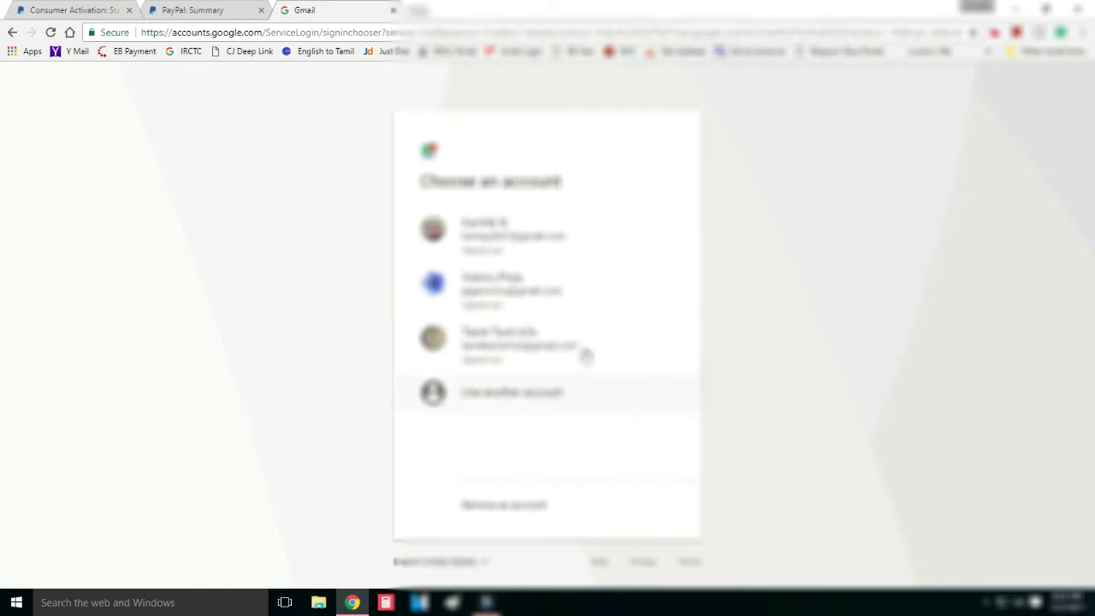
pyautogui.click(487, 287)
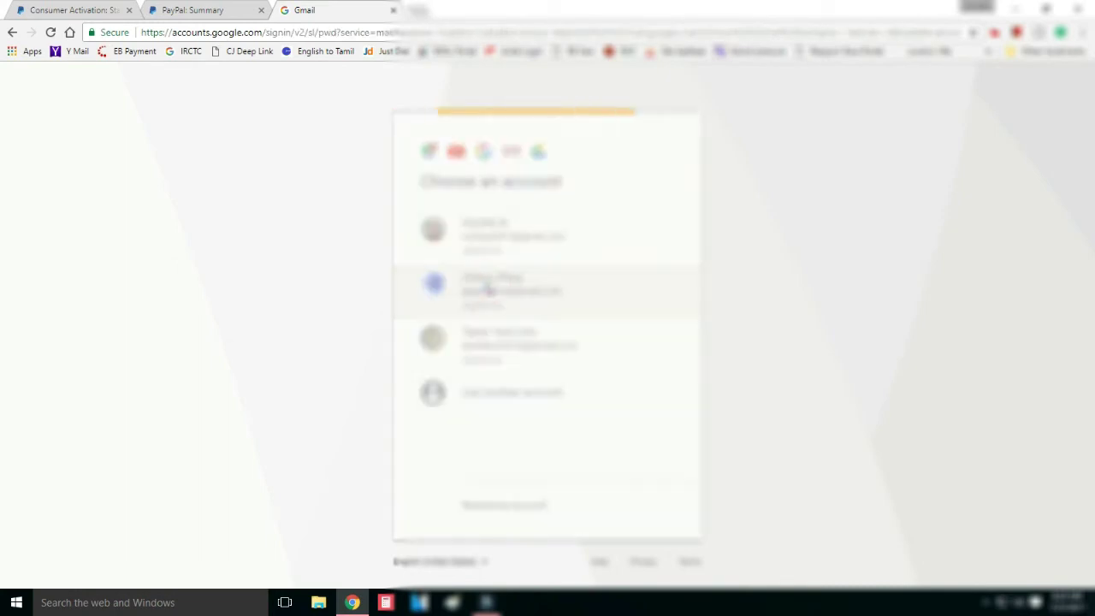
pyautogui.click(449, 302)
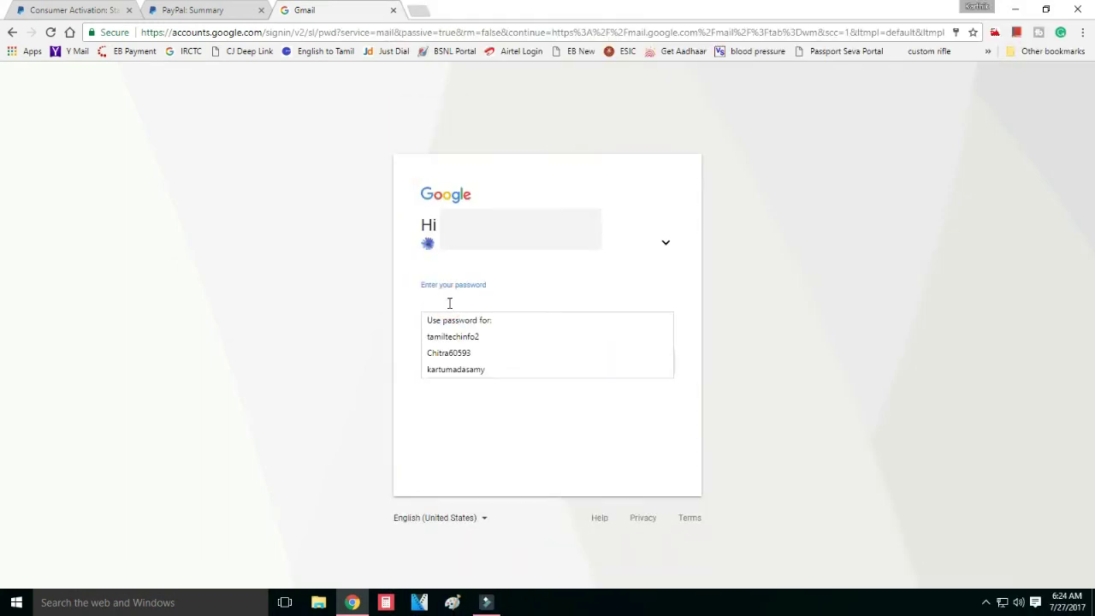
pyautogui.write('****')
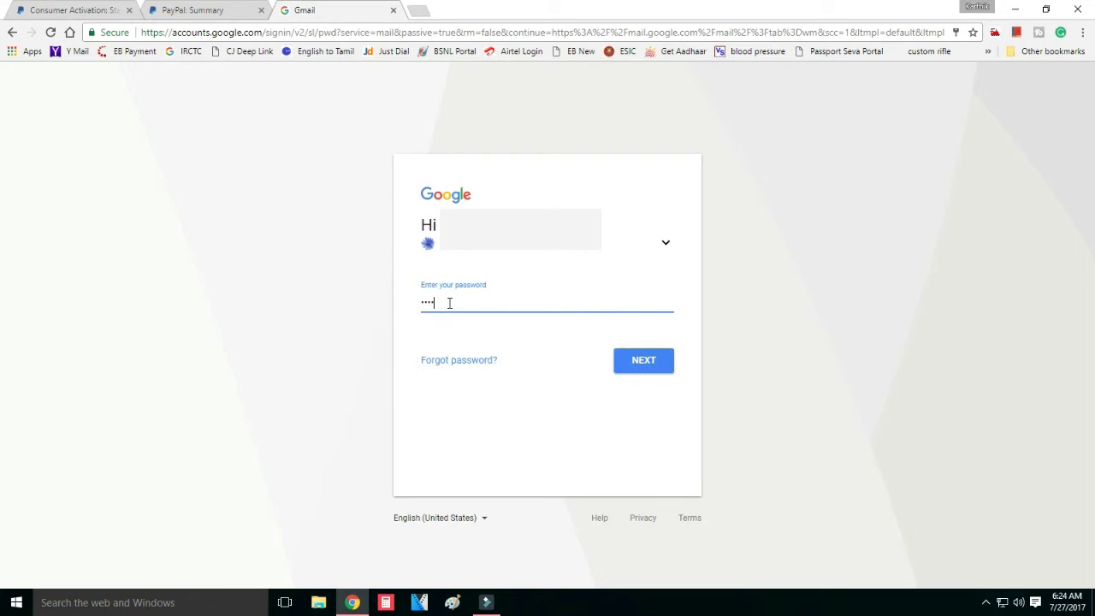
pyautogui.write('***')
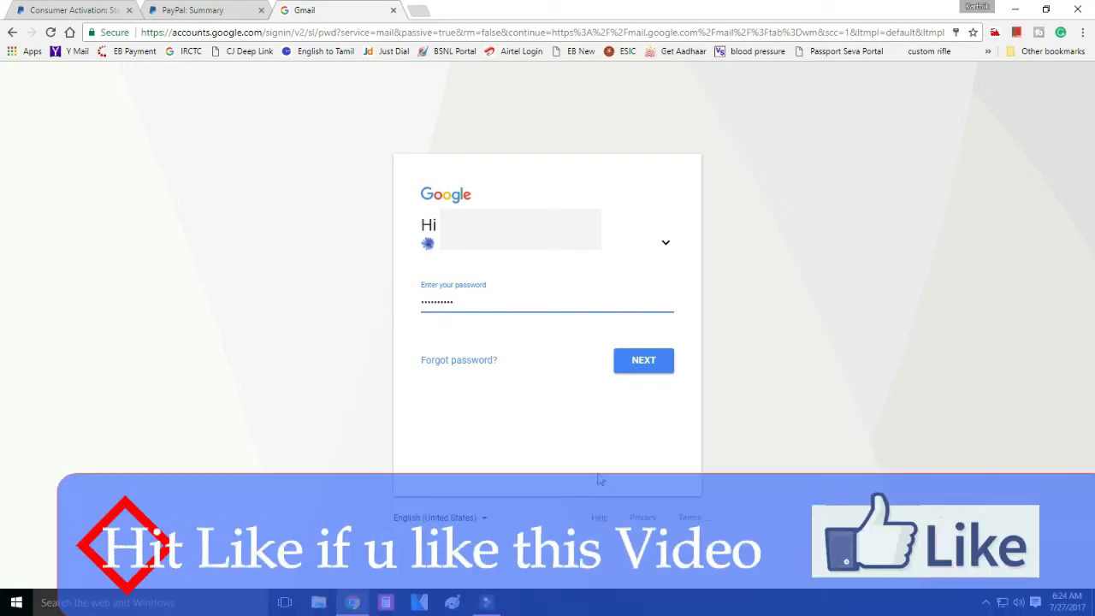
pyautogui.click(647, 366)
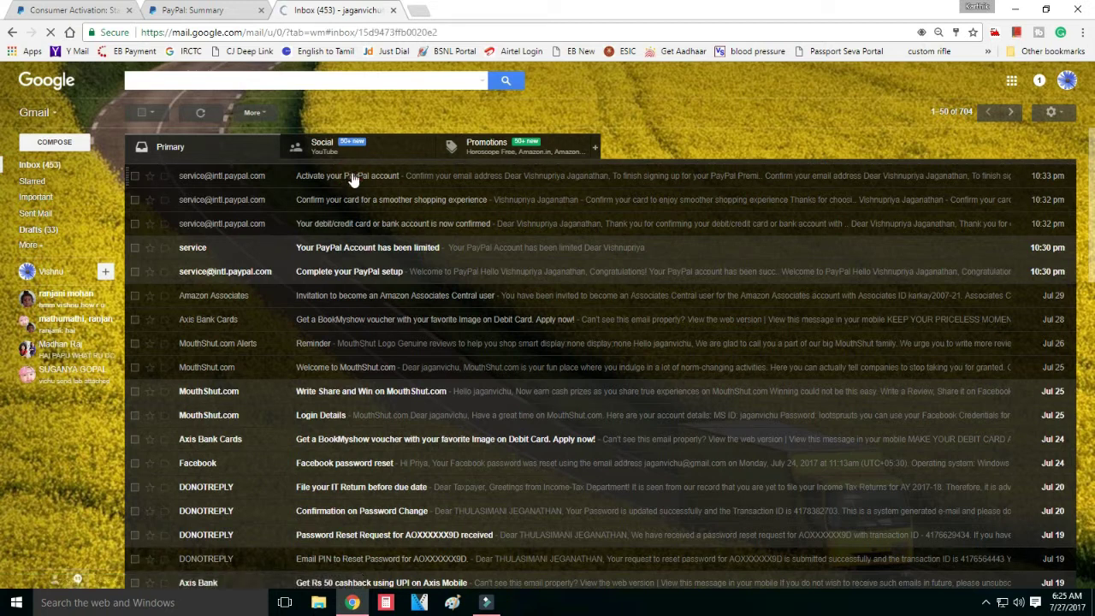
pyautogui.click(341, 175)
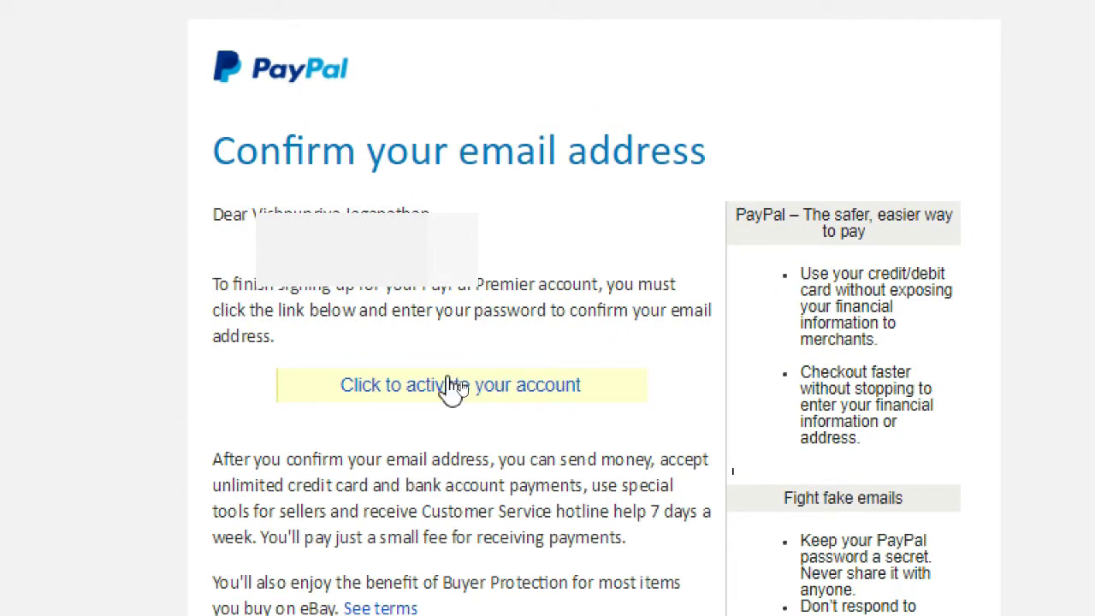
pyautogui.click(455, 386)
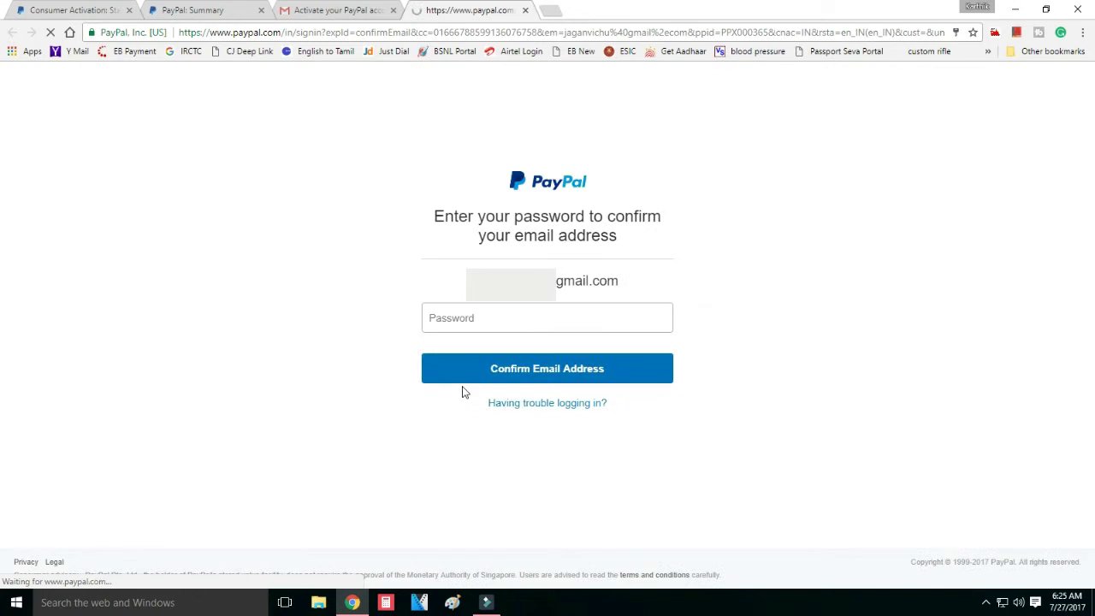
# - Enter the PayPal account password and confirm the email address
pyautogui.click(473, 323)
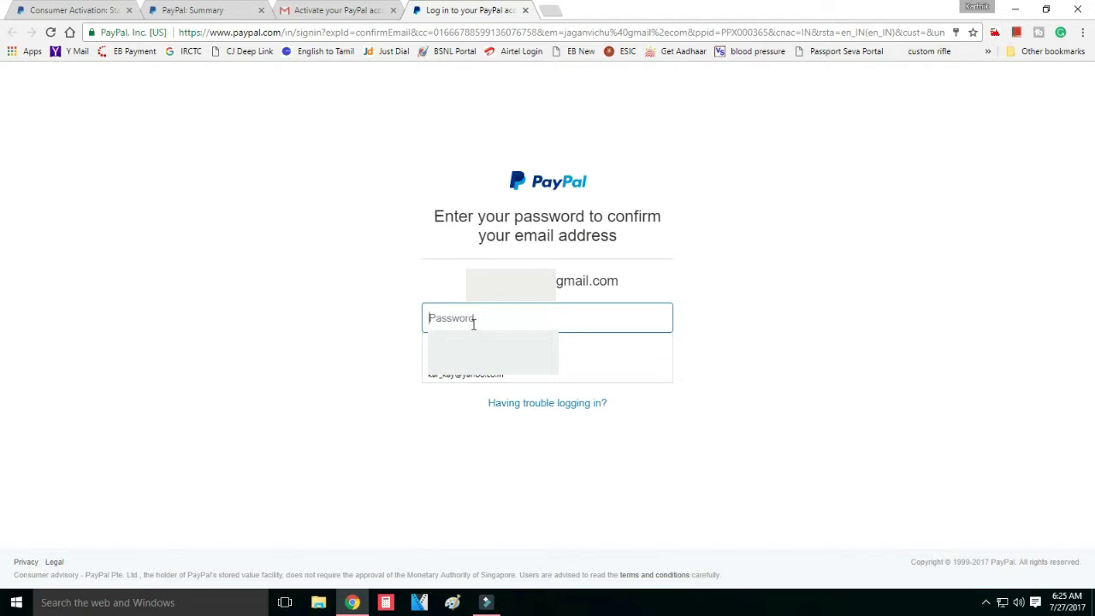
pyautogui.write('•')
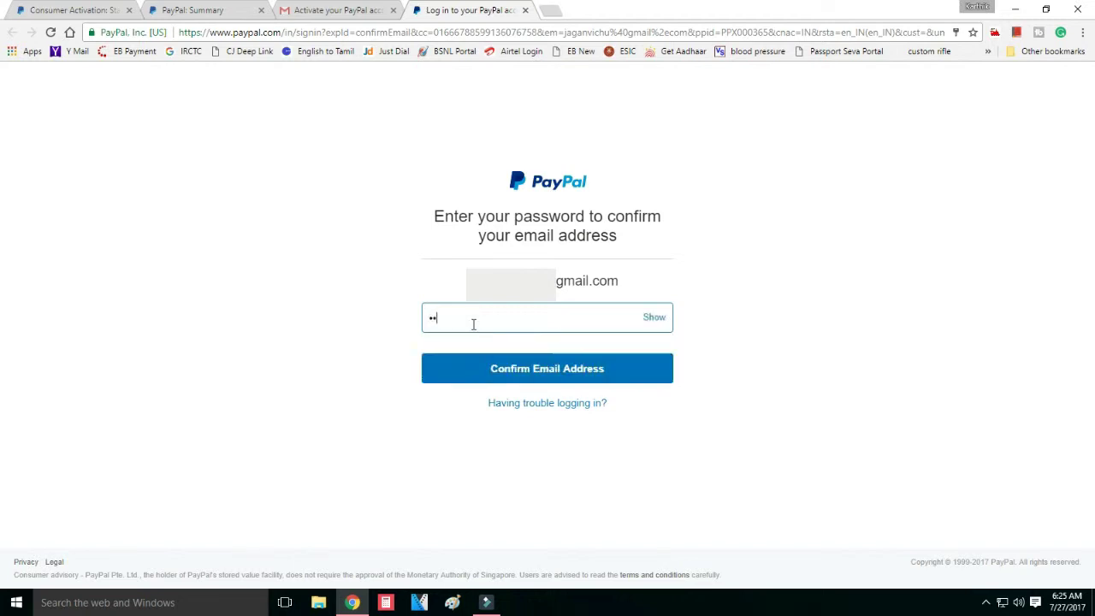
pyautogui.write('•••••')
pyautogui.click(547, 378)
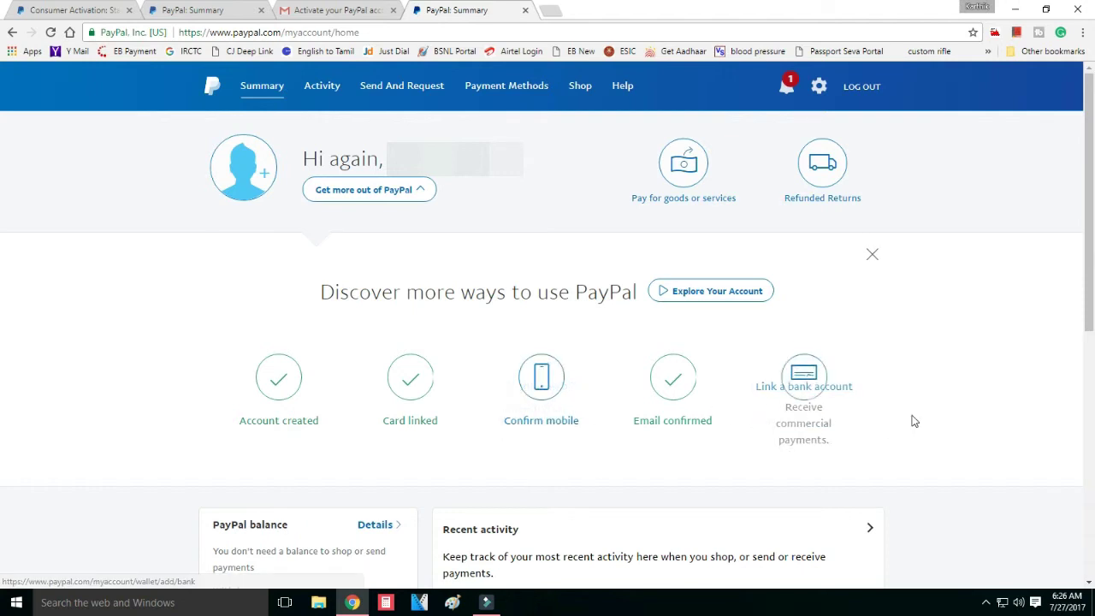
# - Look over the Summary page, then open Activity, showing no payments from 28/04/17 to 27/07/17
pyautogui.scroll(-1, 912, 420)
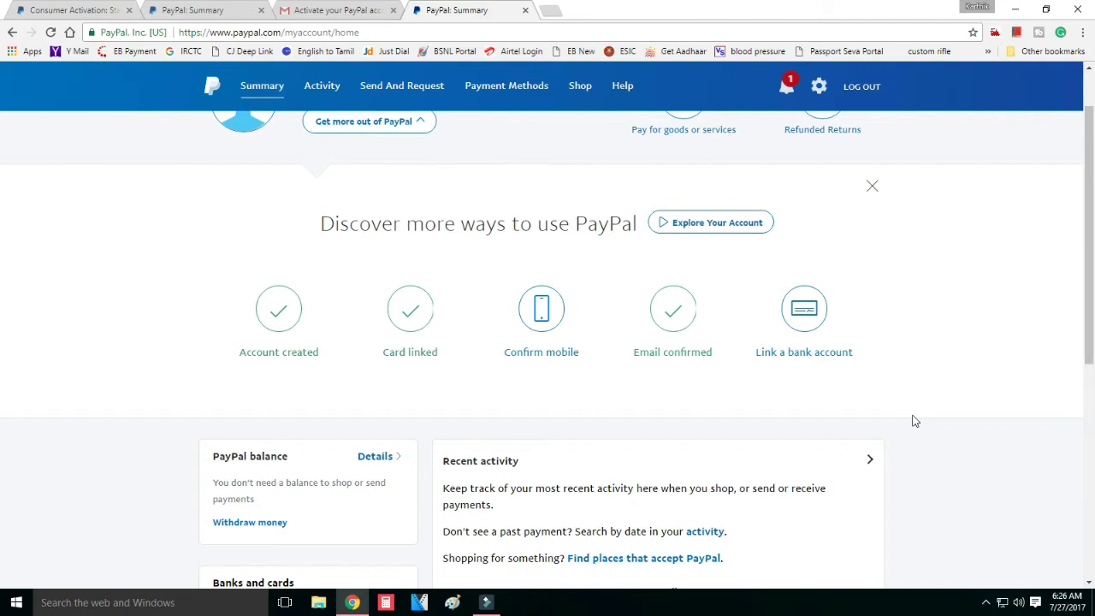
pyautogui.scroll(1, 911, 420)
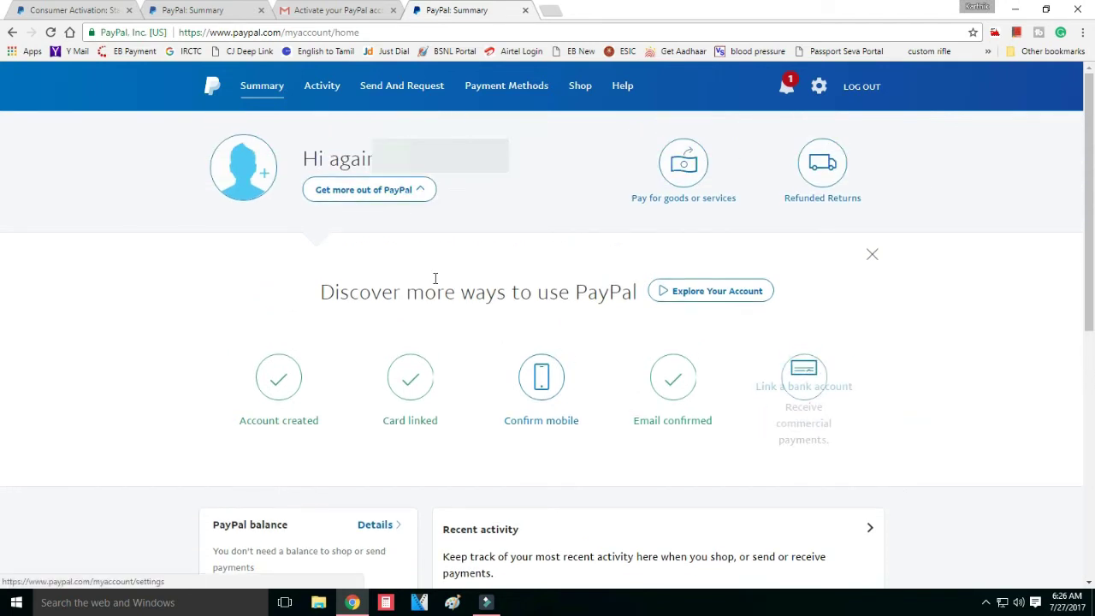
pyautogui.click(329, 89)
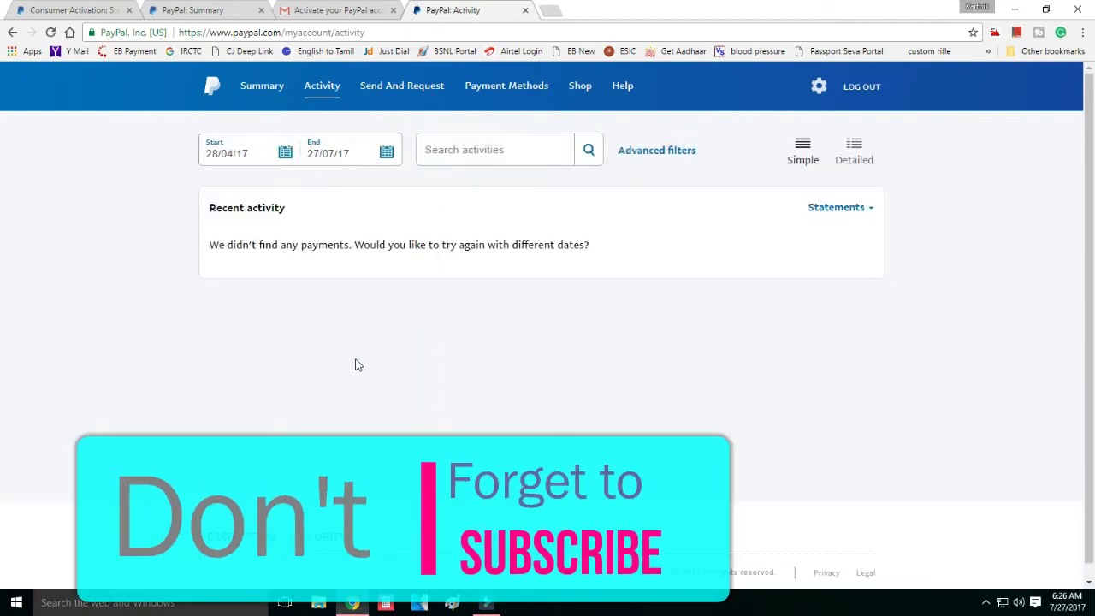
# - Check the Send and Request page and the Payment Methods page with the linked Mastercard, then open Shop
pyautogui.click(401, 89)
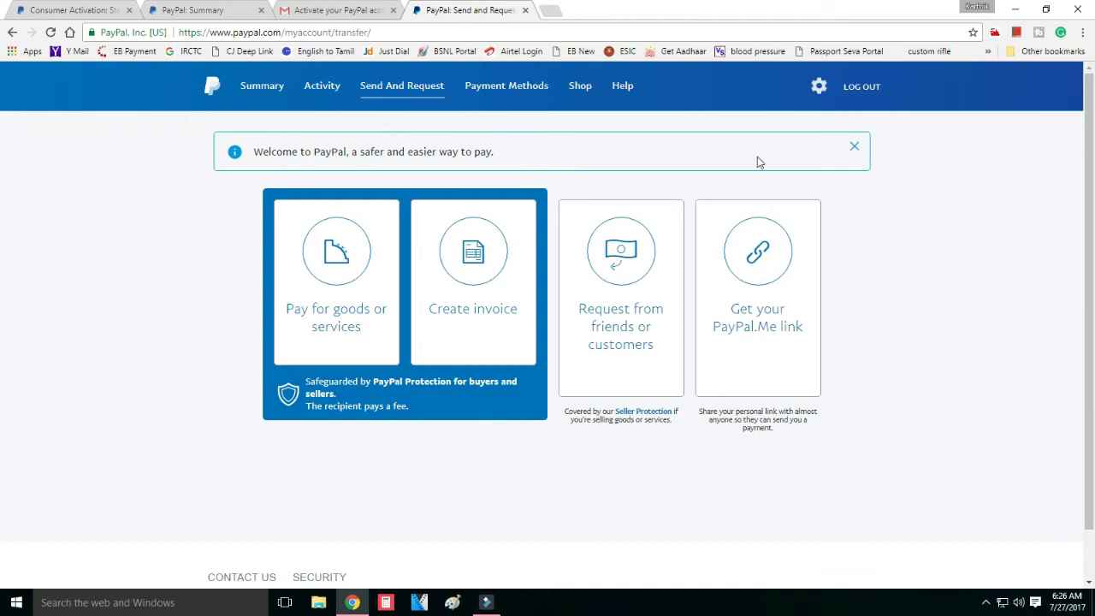
pyautogui.click(511, 91)
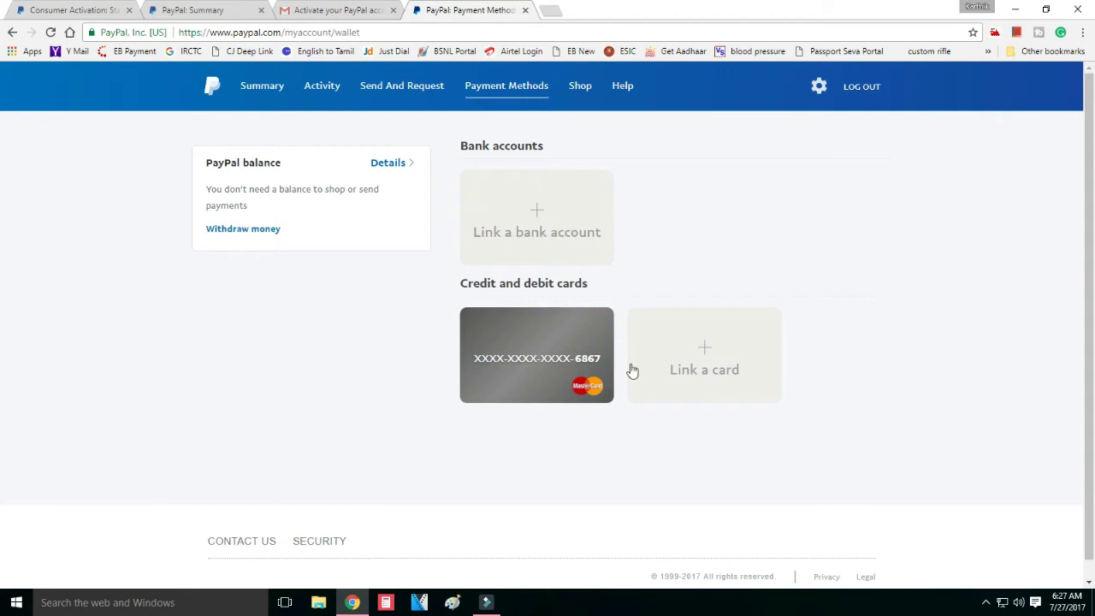
pyautogui.click(701, 352)
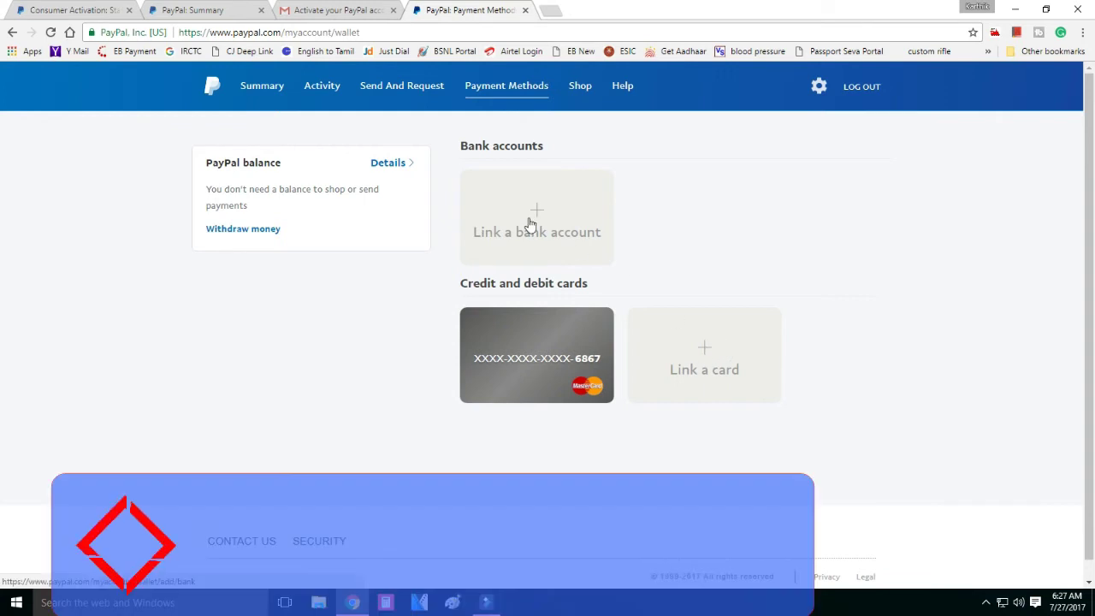
pyautogui.click(581, 89)
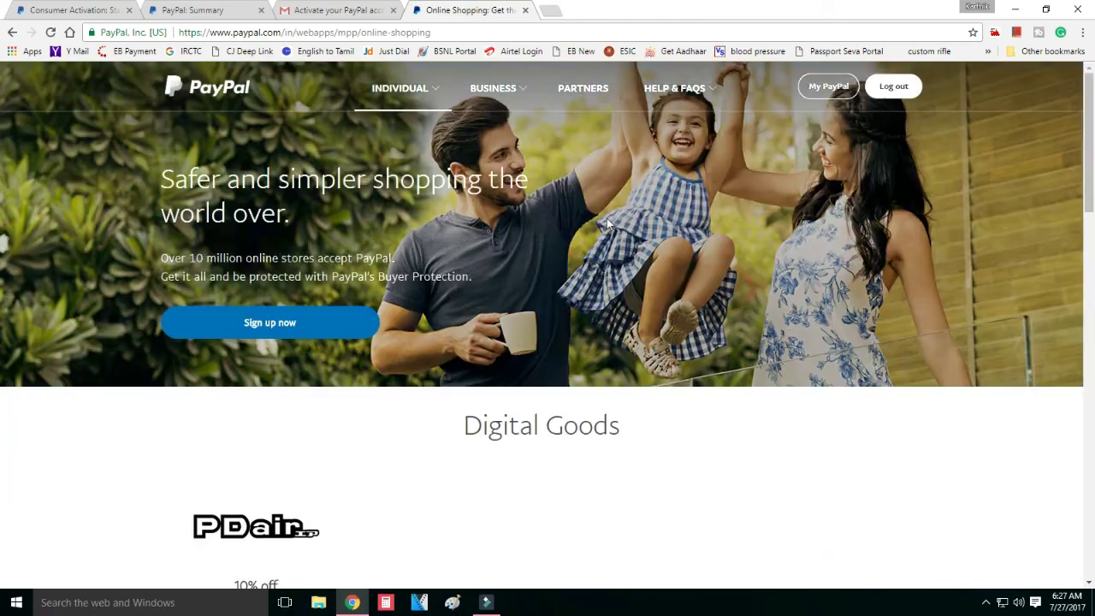
# - Scroll through the Fashion, Travel and Services coupon deals, then log out of PayPal
pyautogui.scroll(-4, 429, 307)
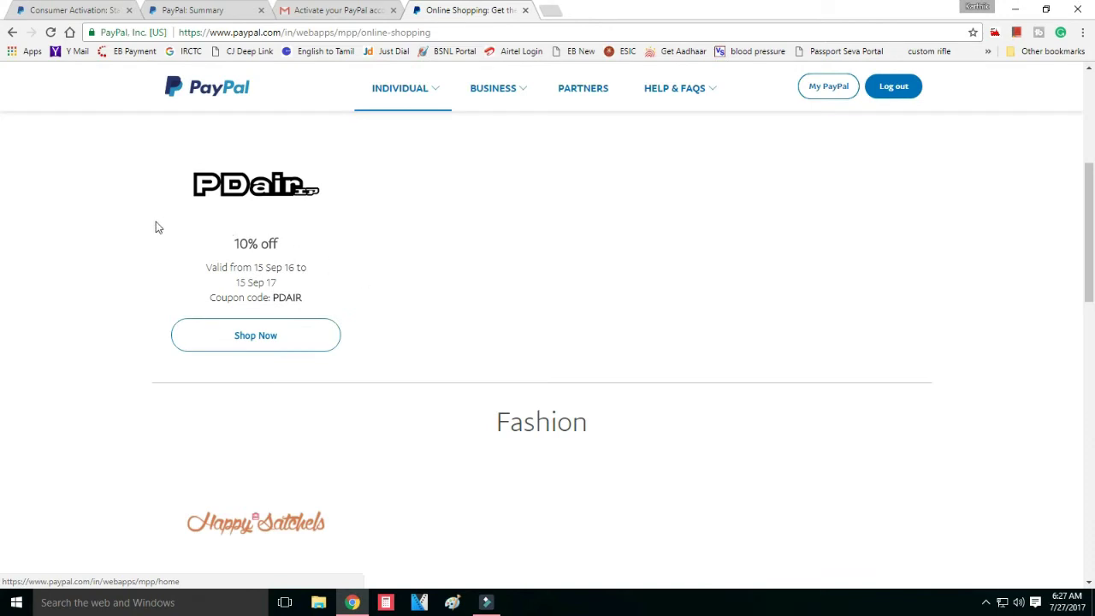
pyautogui.scroll(-3, 479, 430)
pyautogui.scroll(-2, 476, 431)
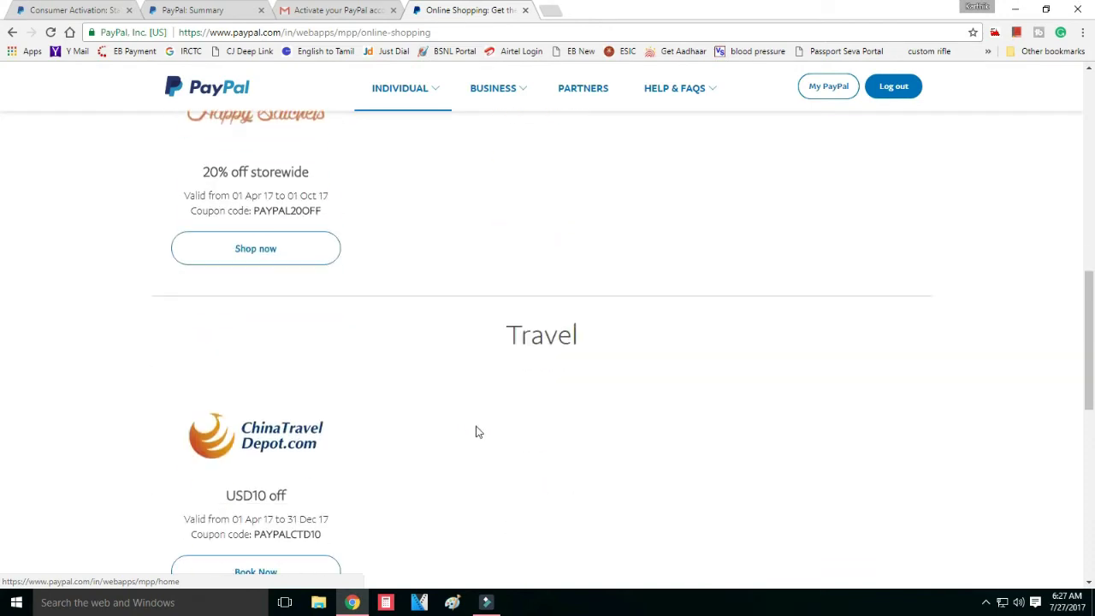
pyautogui.scroll(-5, 562, 381)
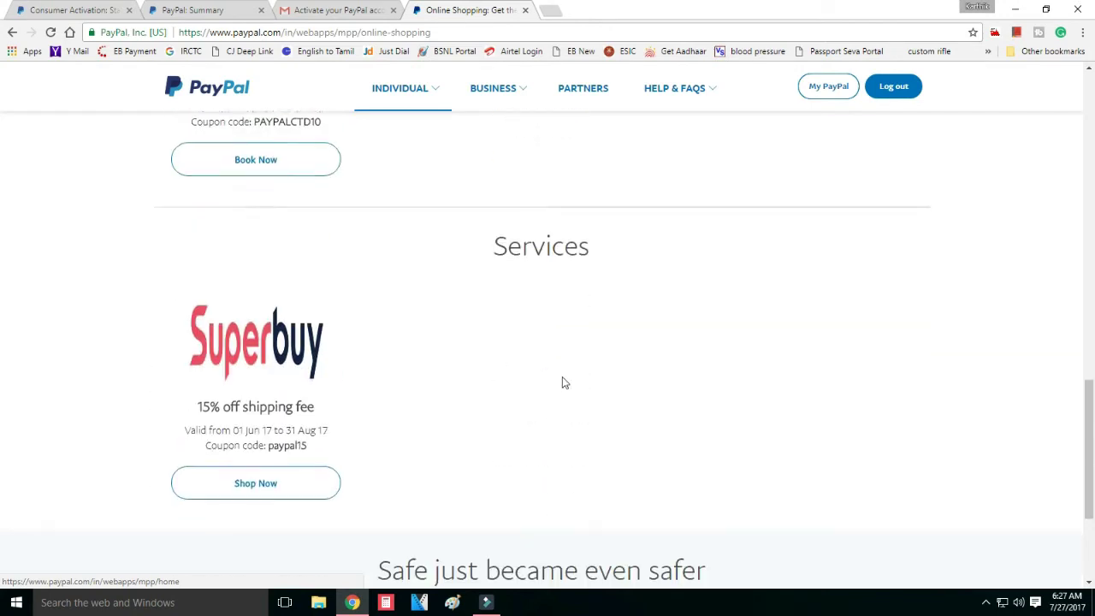
pyautogui.scroll(-3, 564, 382)
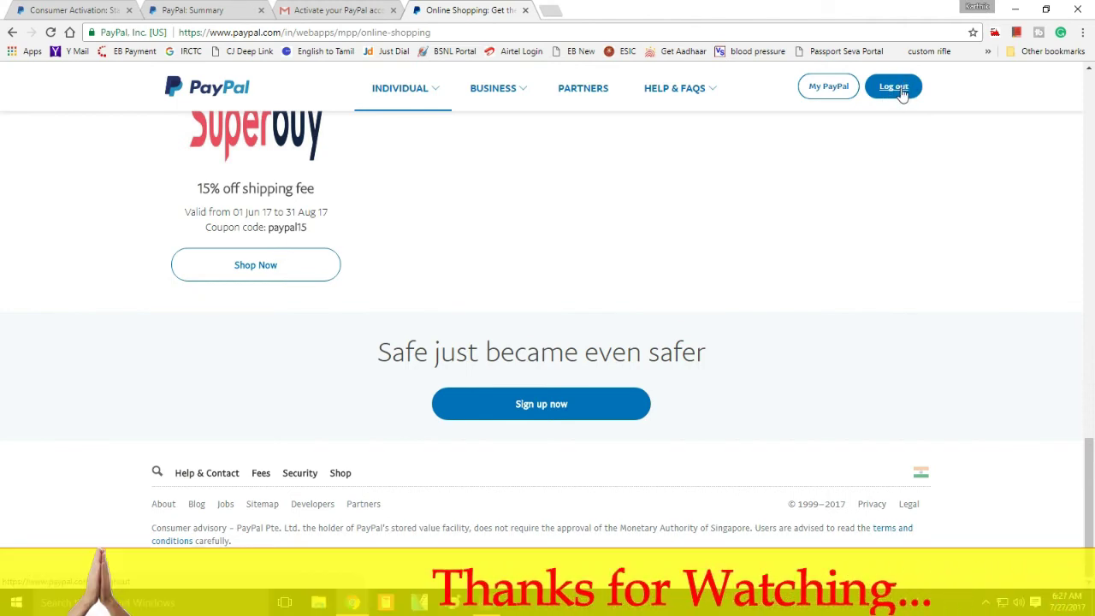
pyautogui.click(894, 86)
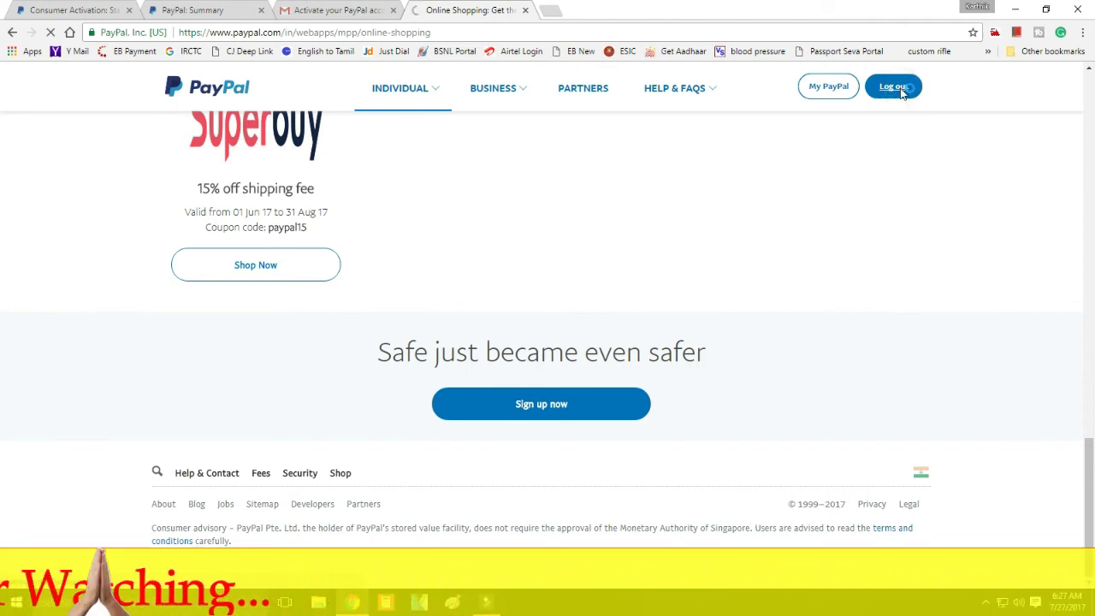